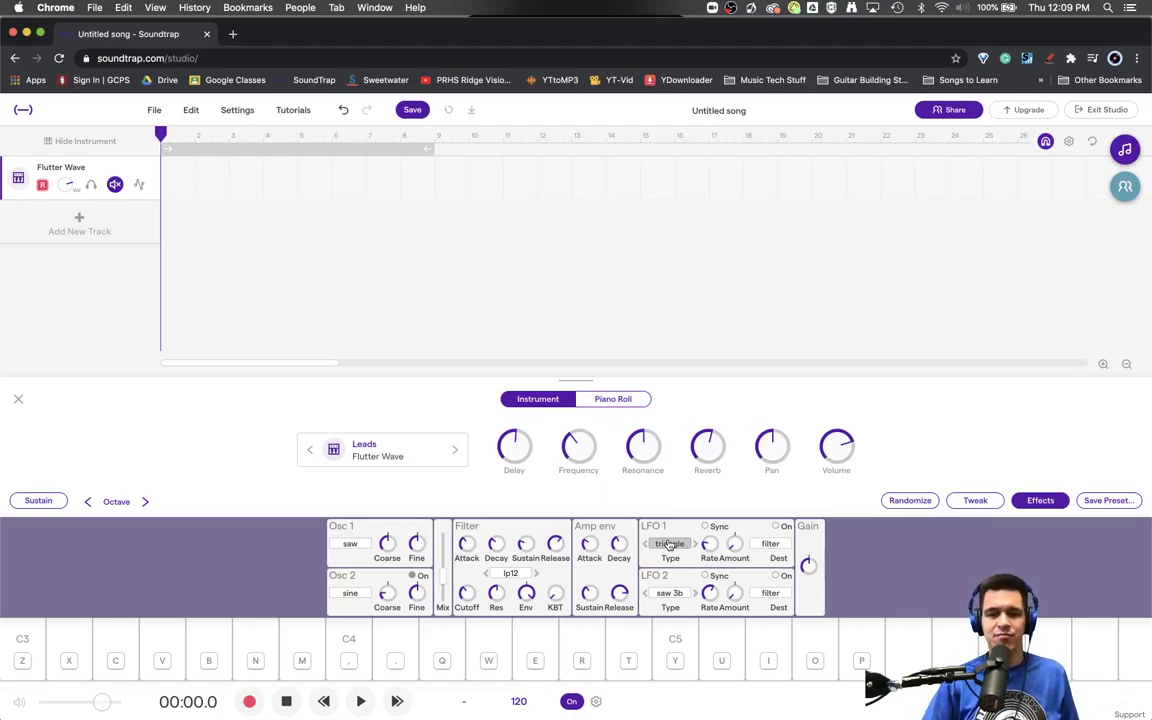
Switch LFO 1 to a sine wave and toggle its On switch
click(669, 543)
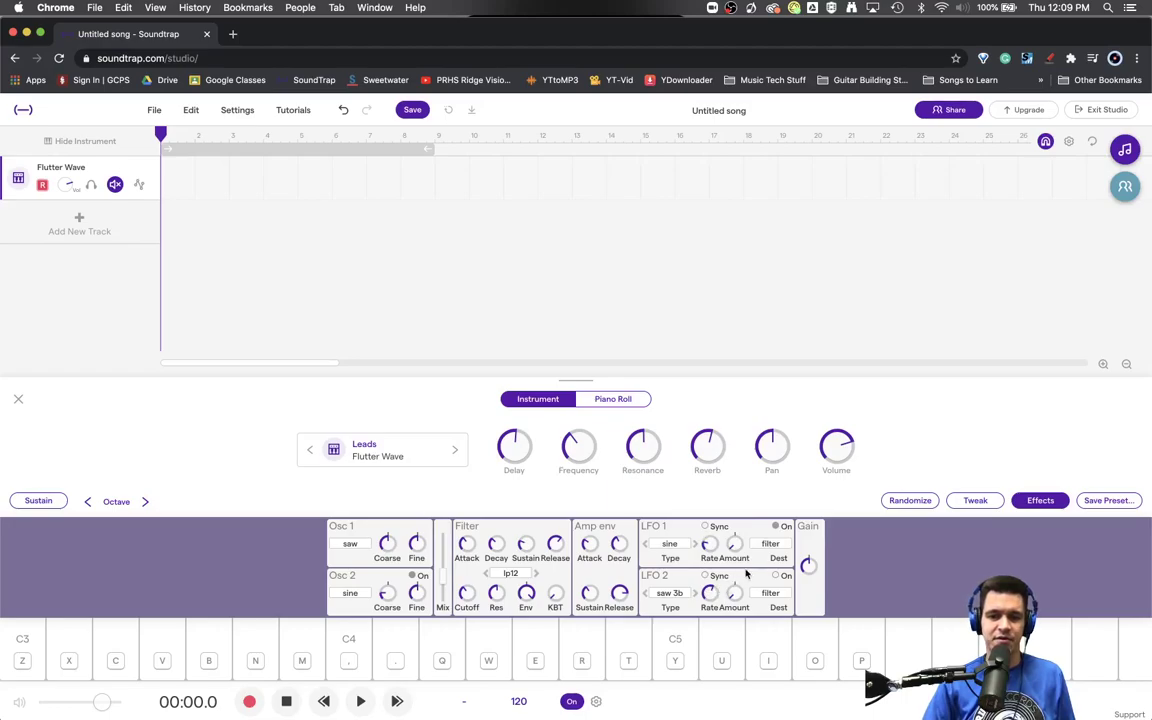
click(776, 527)
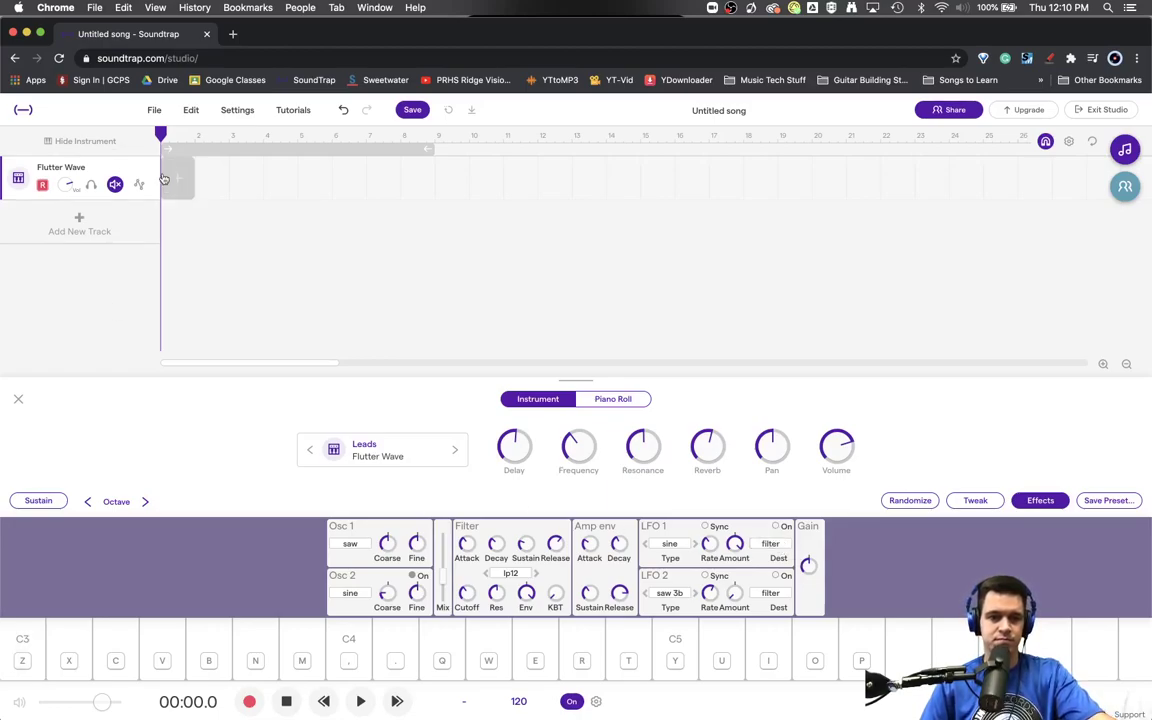
Unmute the Flutter Wave track and audition it with a C3 note
click(115, 184)
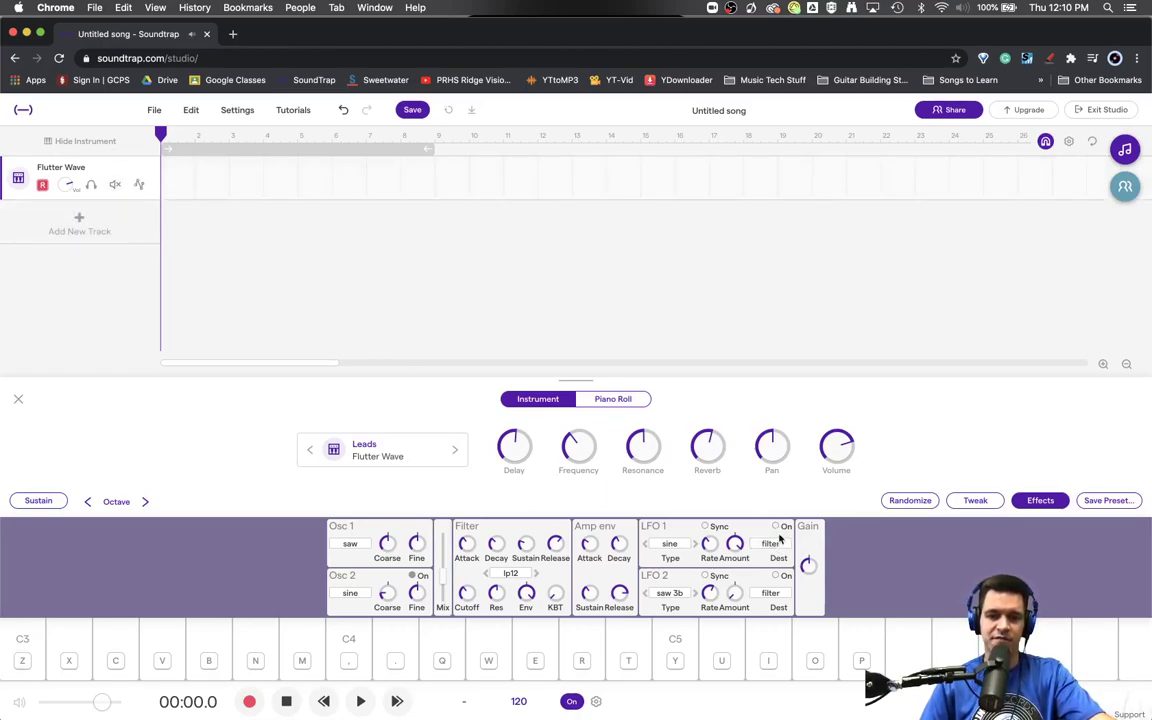
key(z)
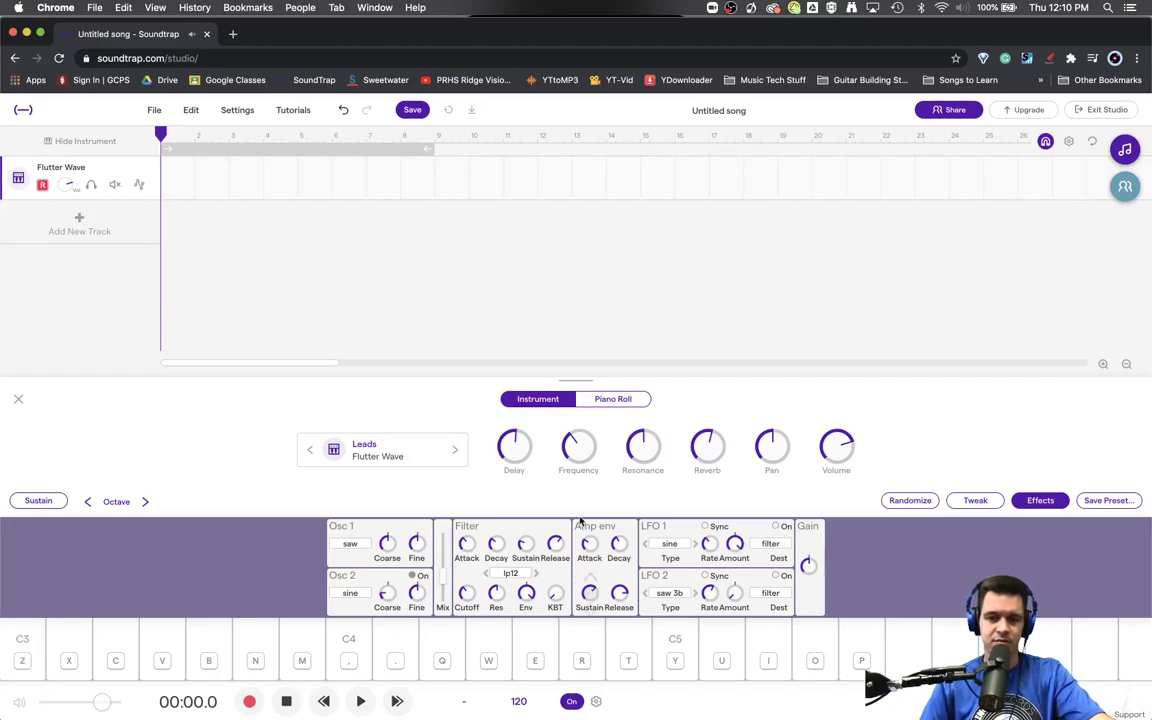
key(z)
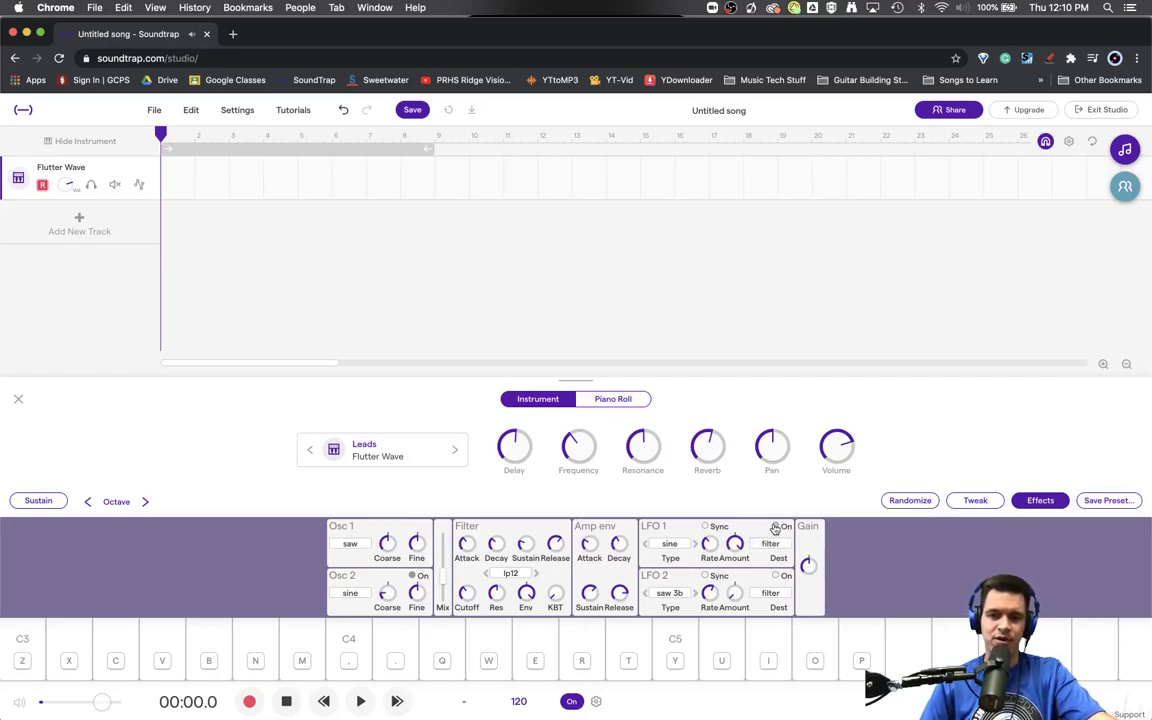
Turn LFO 1 on, sweep the oscillator mix, and hear the filter modulation on C3
click(775, 527)
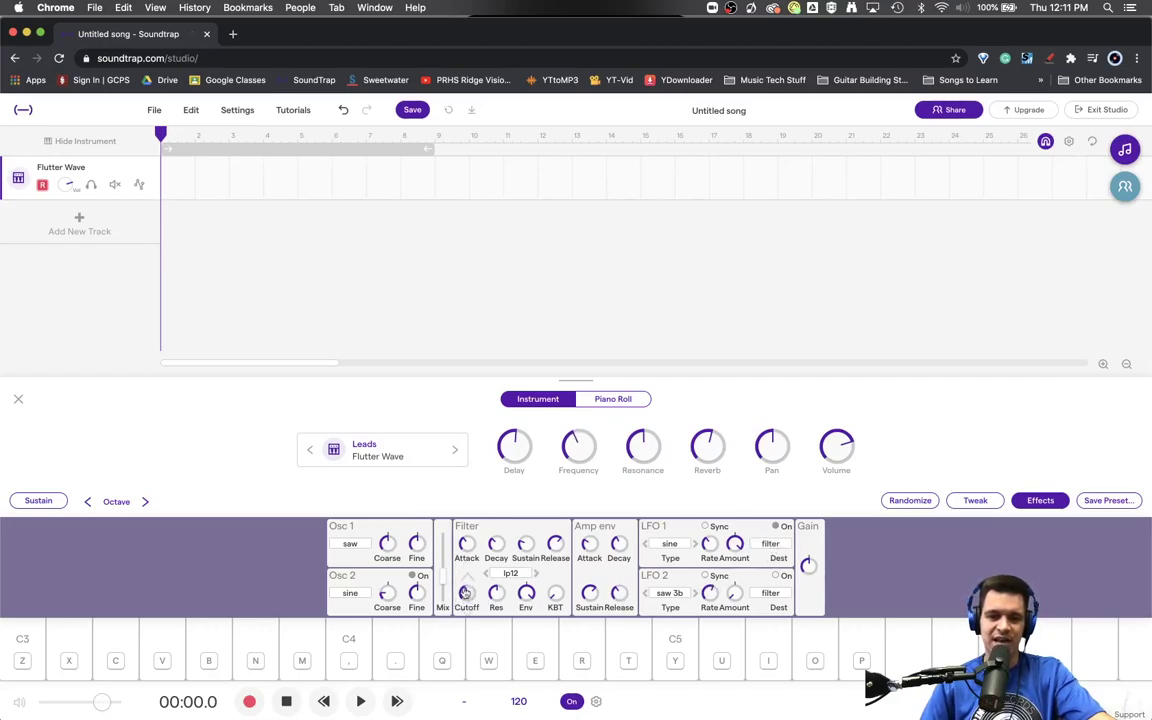
drag(449, 569, 436, 578)
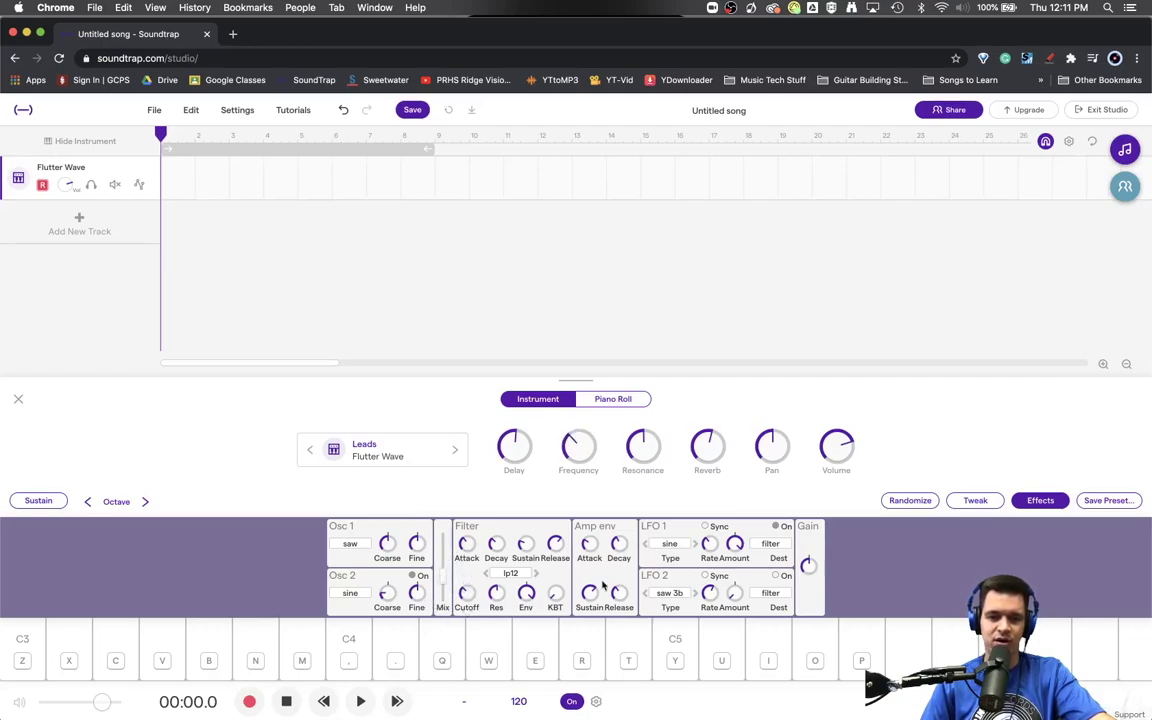
key(z)
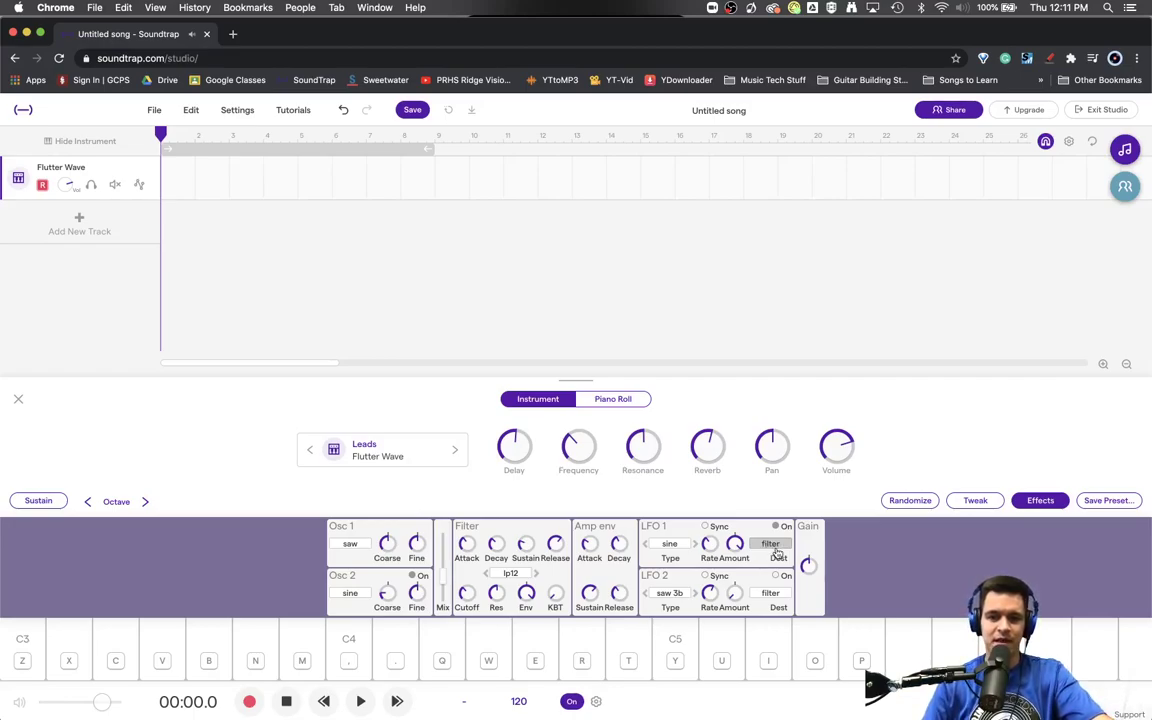
Try LFO 1 destinations amp and then osc1, auditioning C3 after each
click(778, 548)
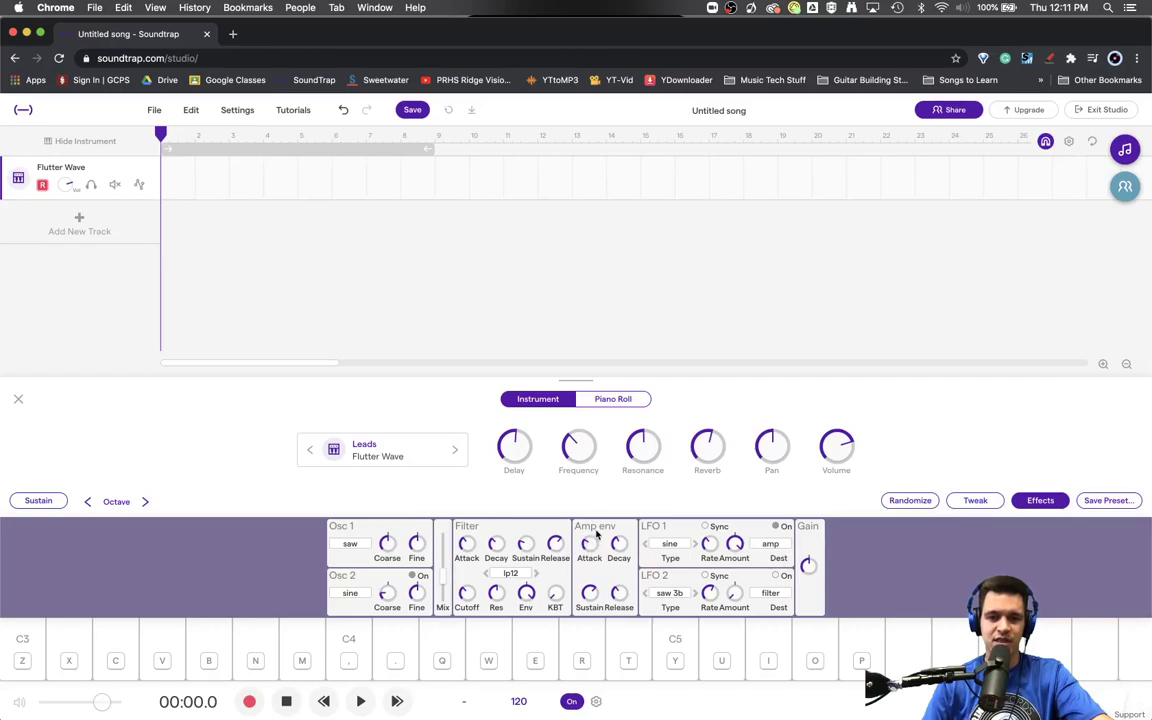
key(z)
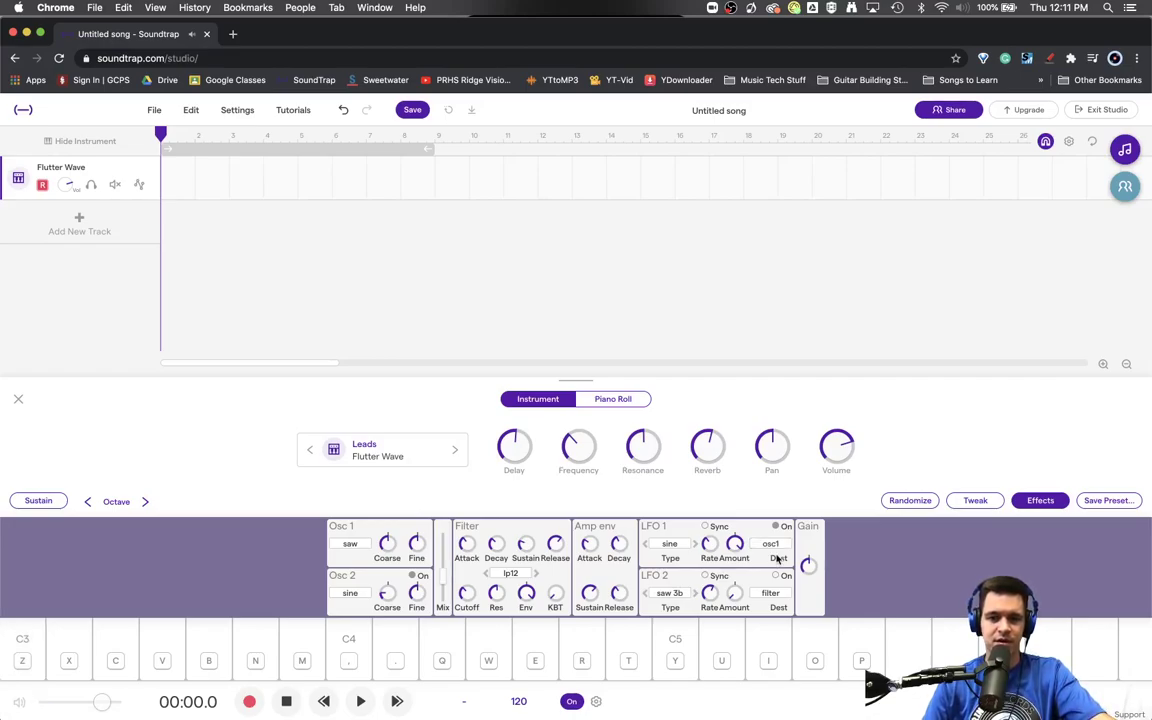
click(772, 544)
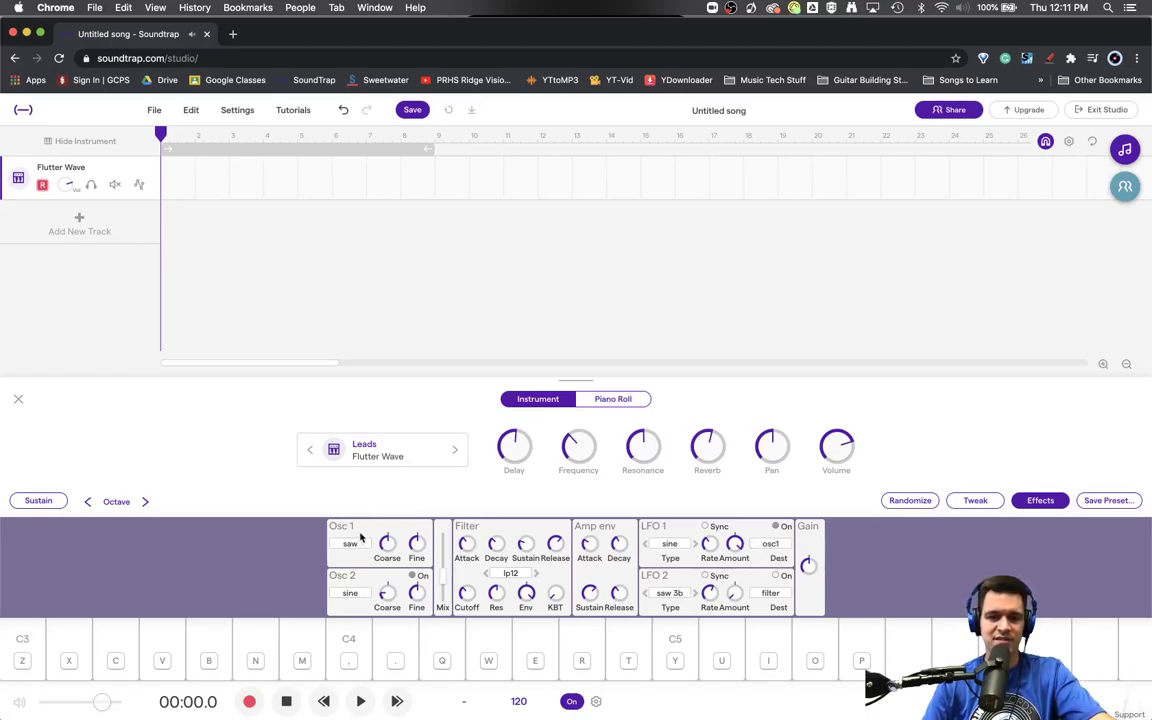
key(z)
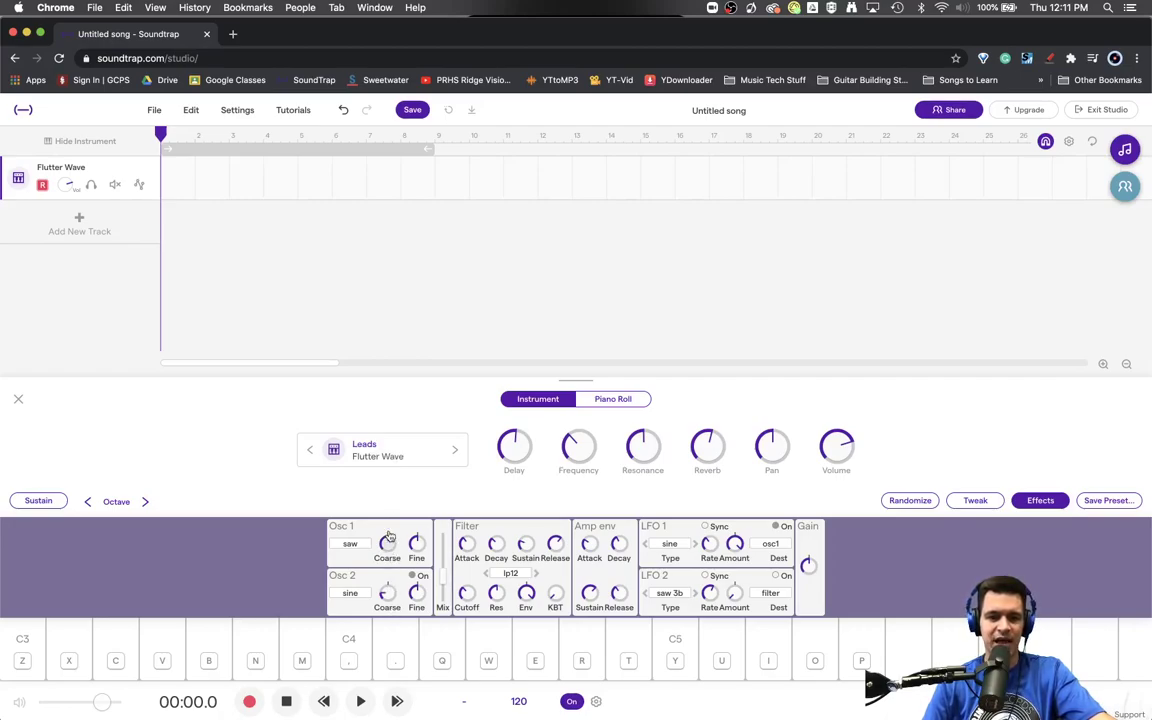
Cycle LFO 1's destination through osc2, osc12 and mix with C3 auditions, then return it to filter
click(771, 545)
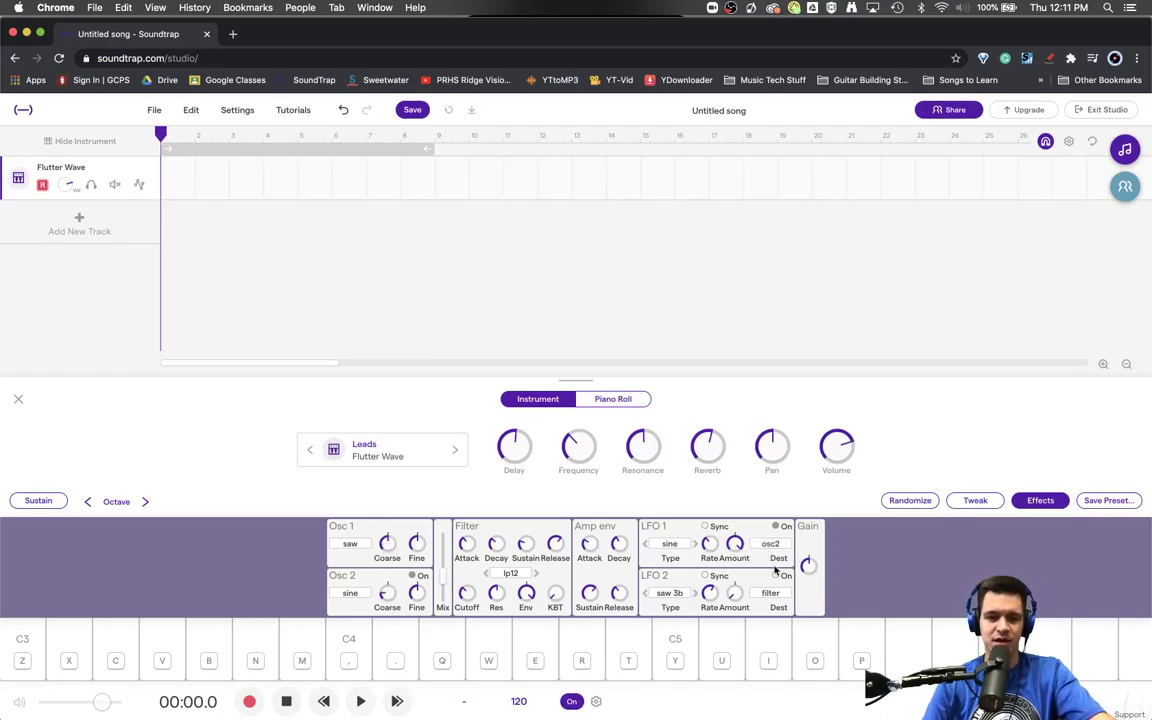
click(771, 545)
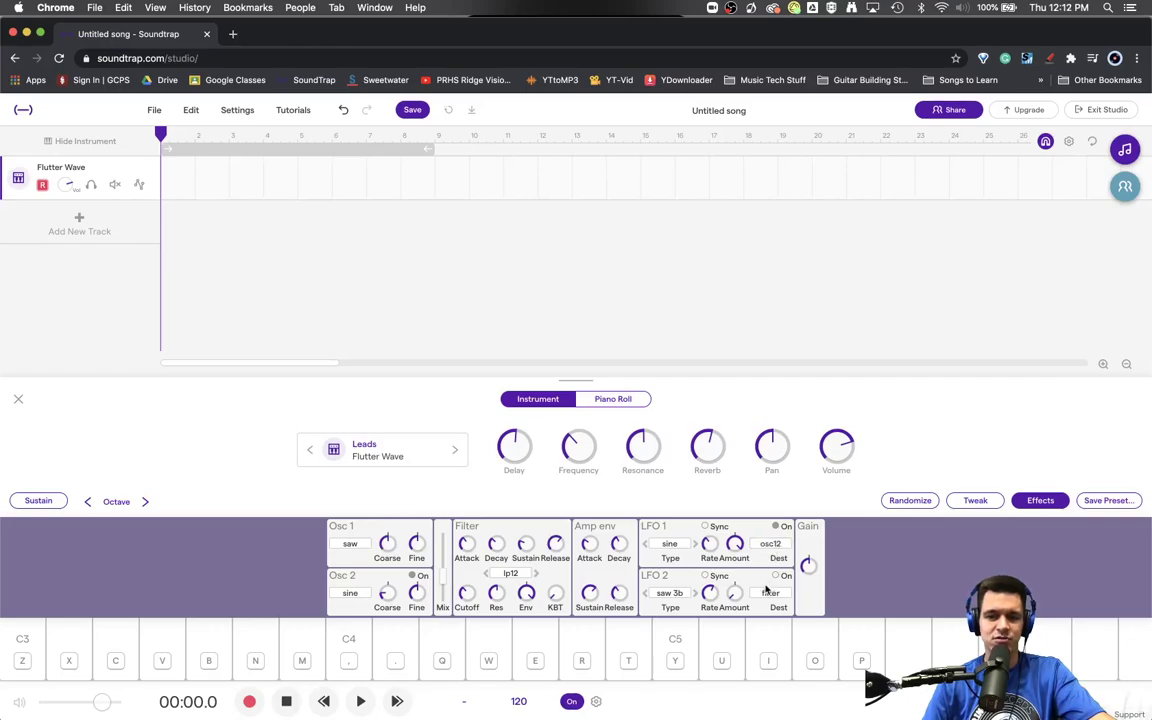
key(z)
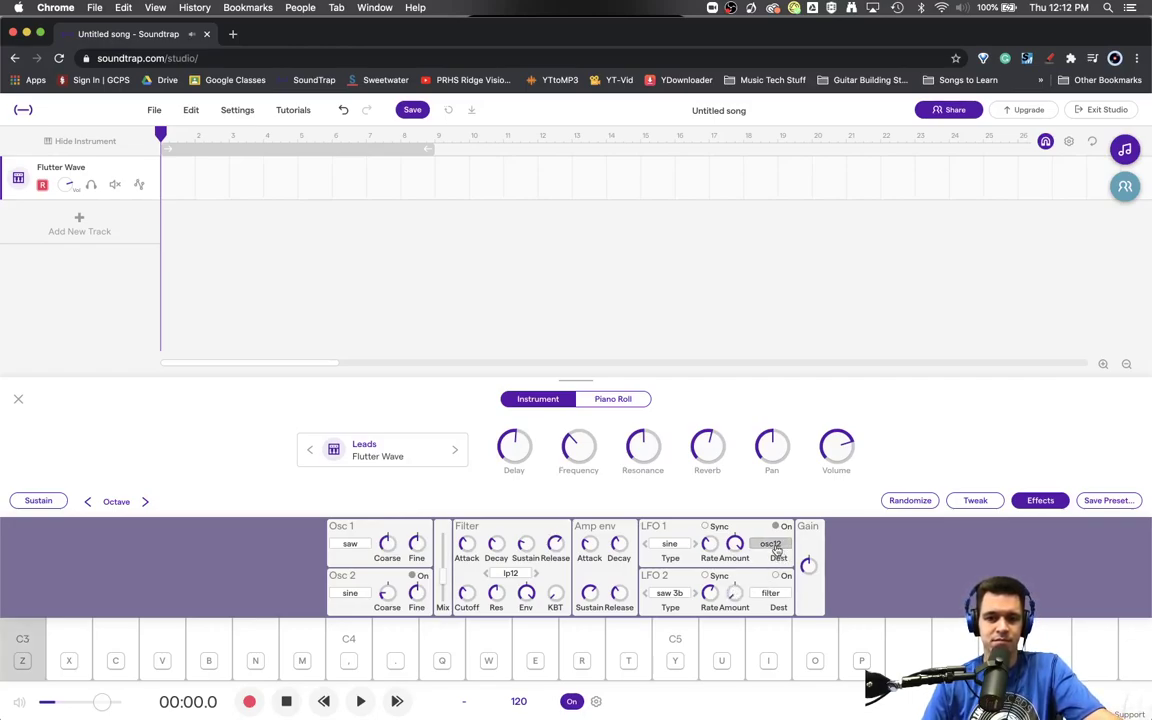
click(775, 549)
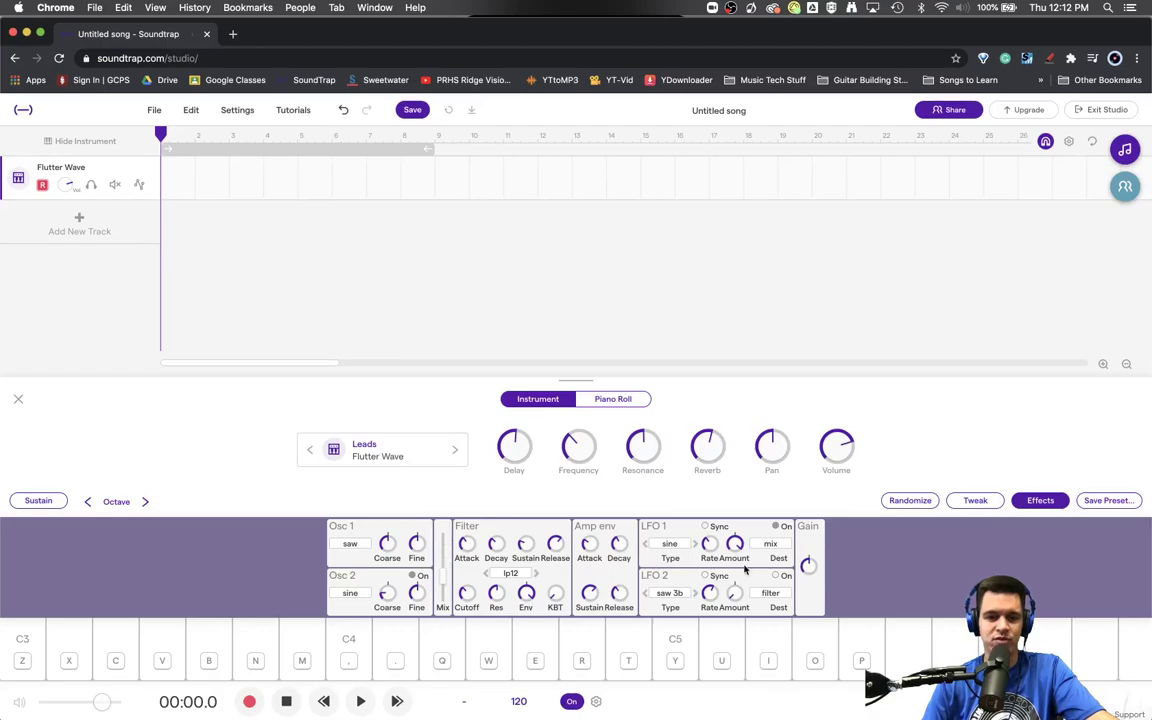
key(z)
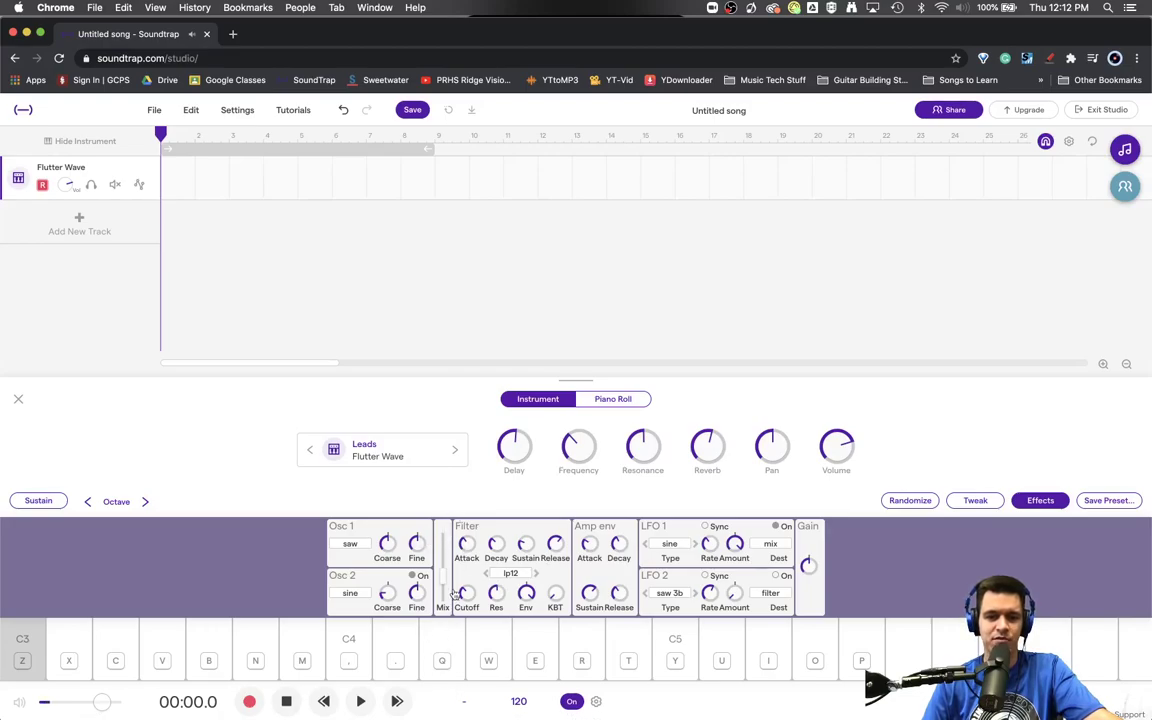
click(774, 545)
click(776, 569)
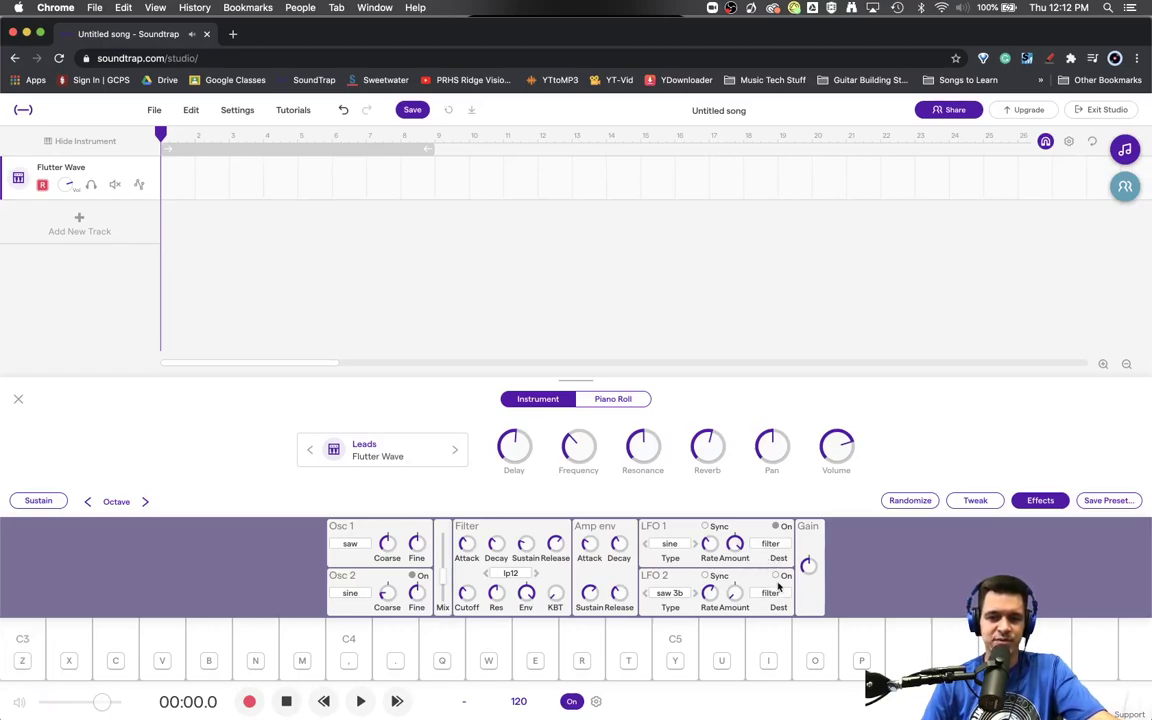
Turn on LFO 2 as a square wave targeting osc1 with a lowered amount, then audition it
click(777, 576)
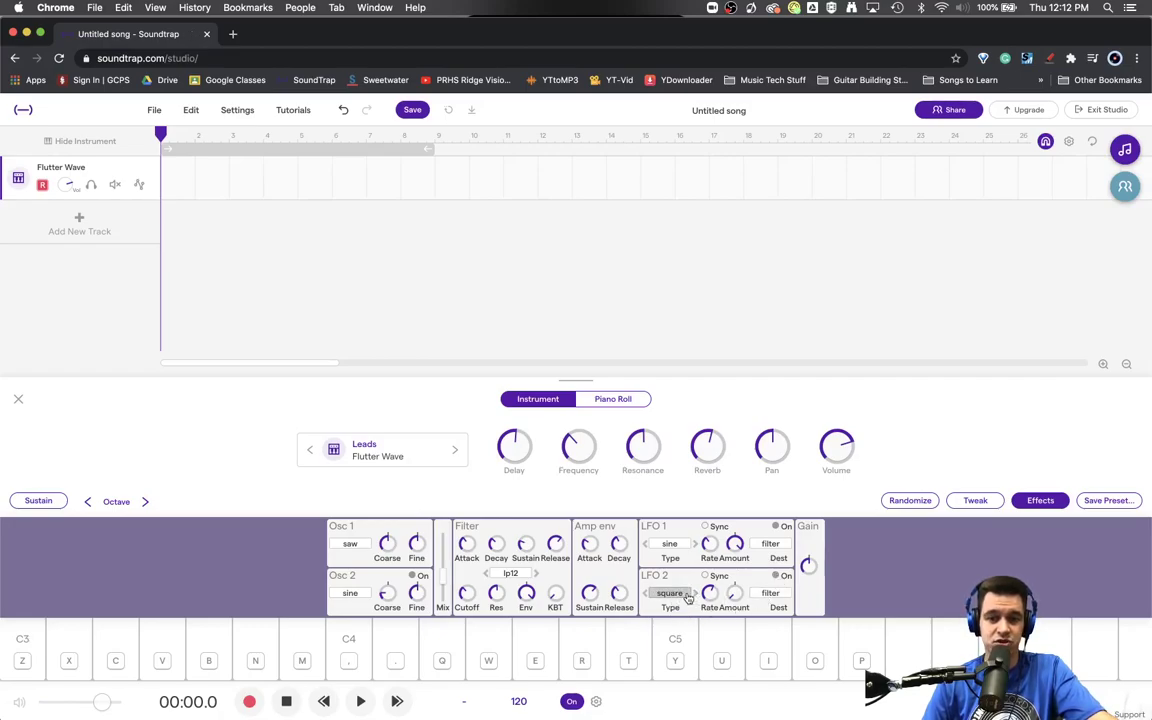
click(675, 596)
click(770, 595)
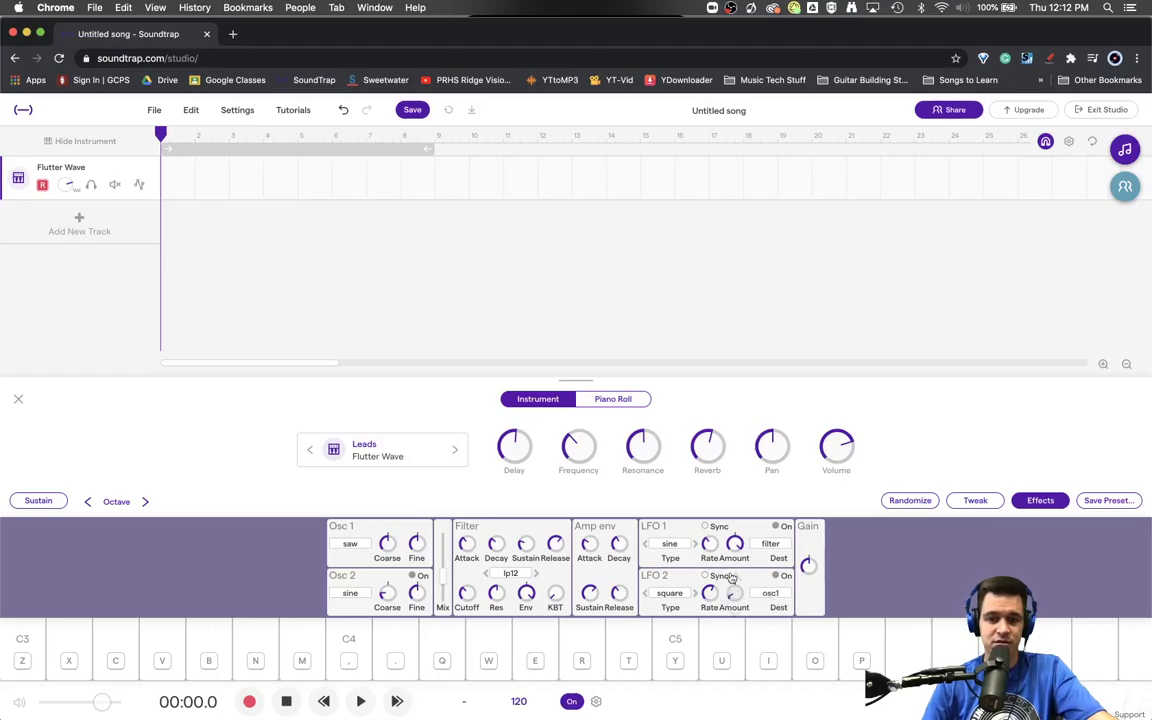
drag(734, 593, 735, 610)
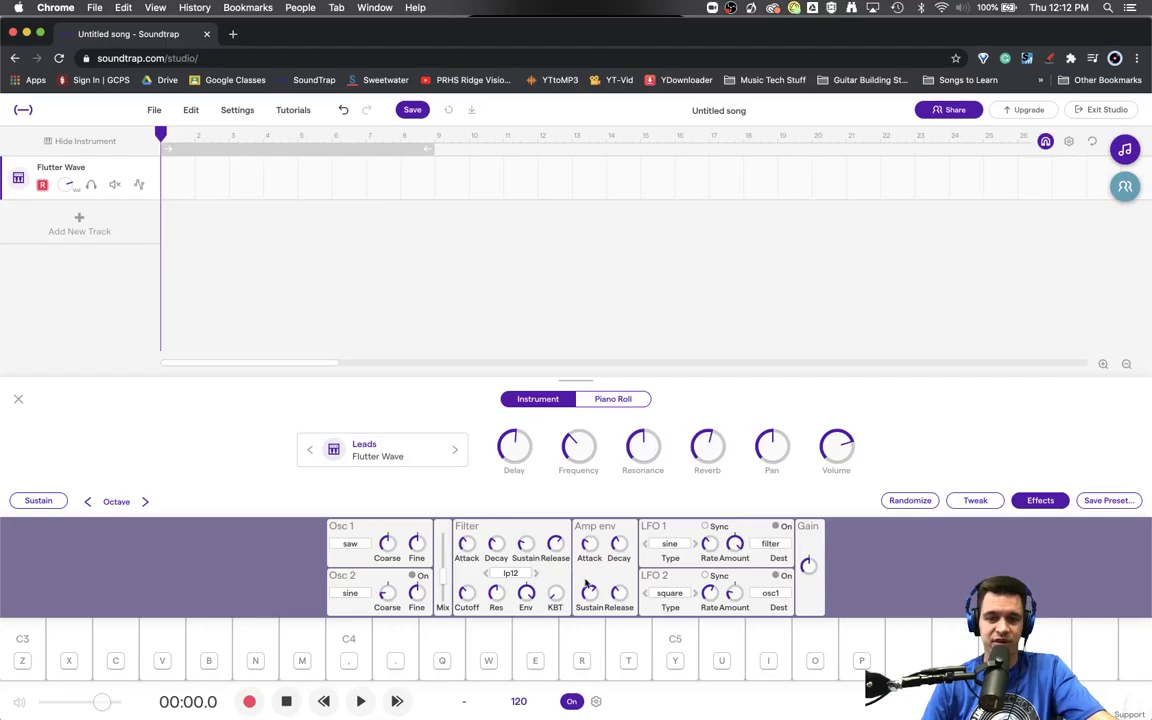
key(z)
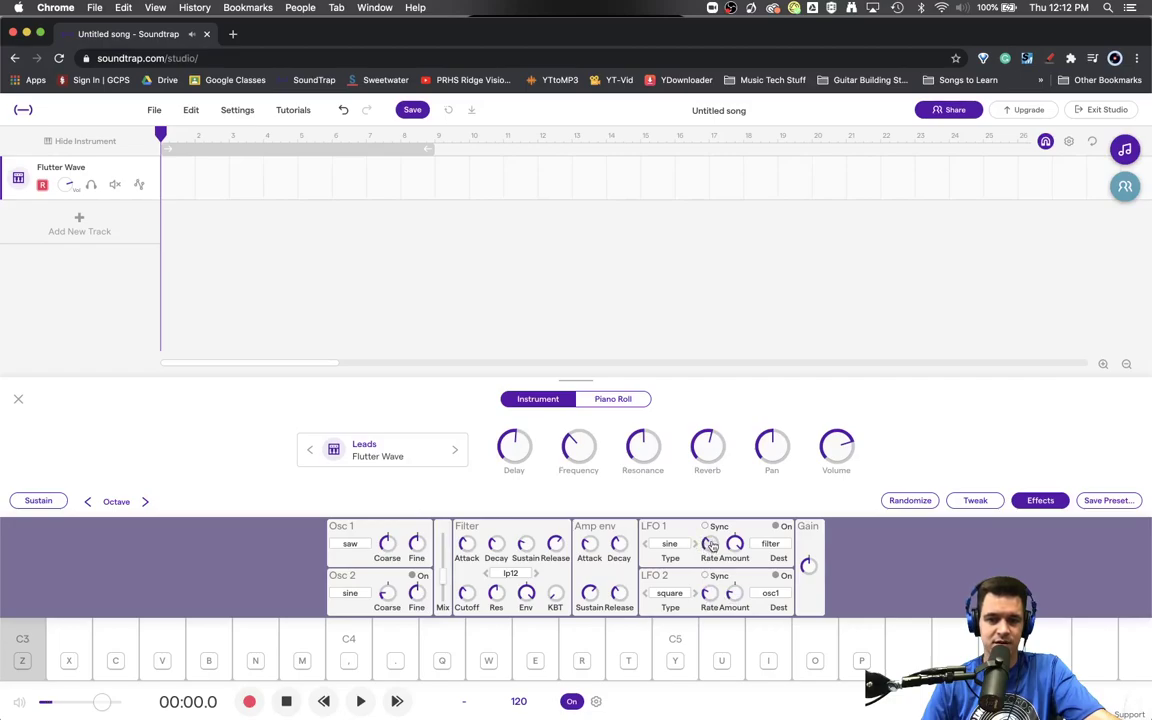
Scroll LFO 2's type to saw 1 and its destination to mix, auditioning C3 after each
scroll(680, 605, down, 4)
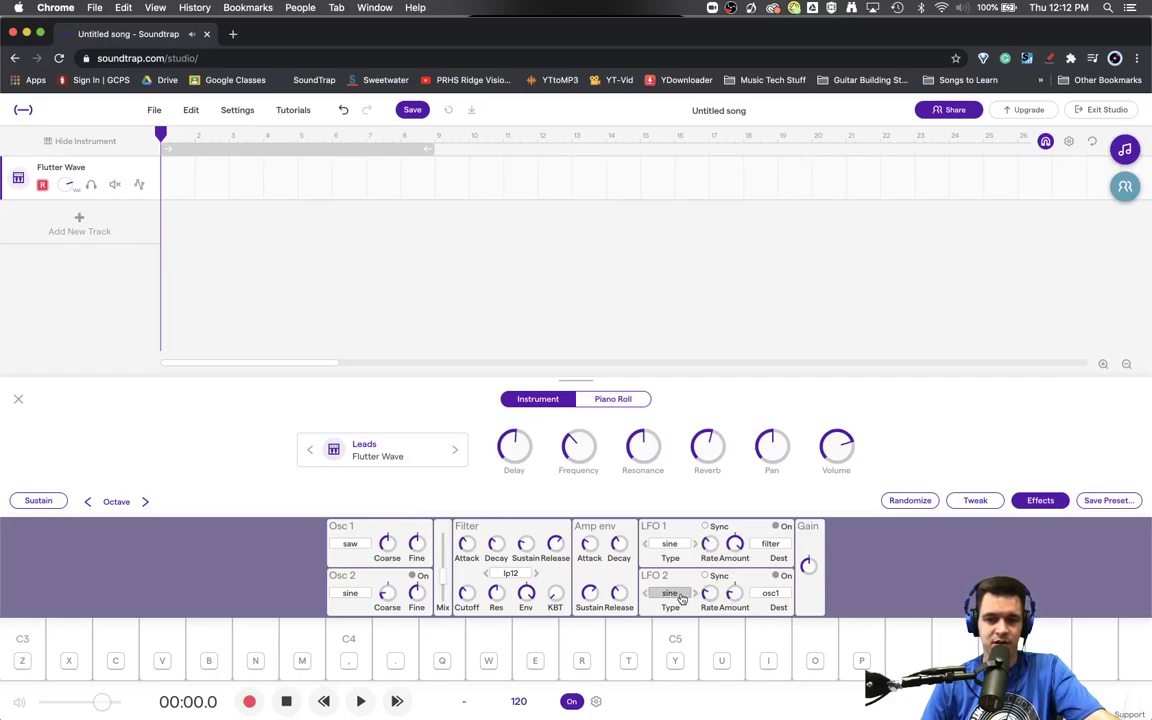
scroll(680, 600, down, 2)
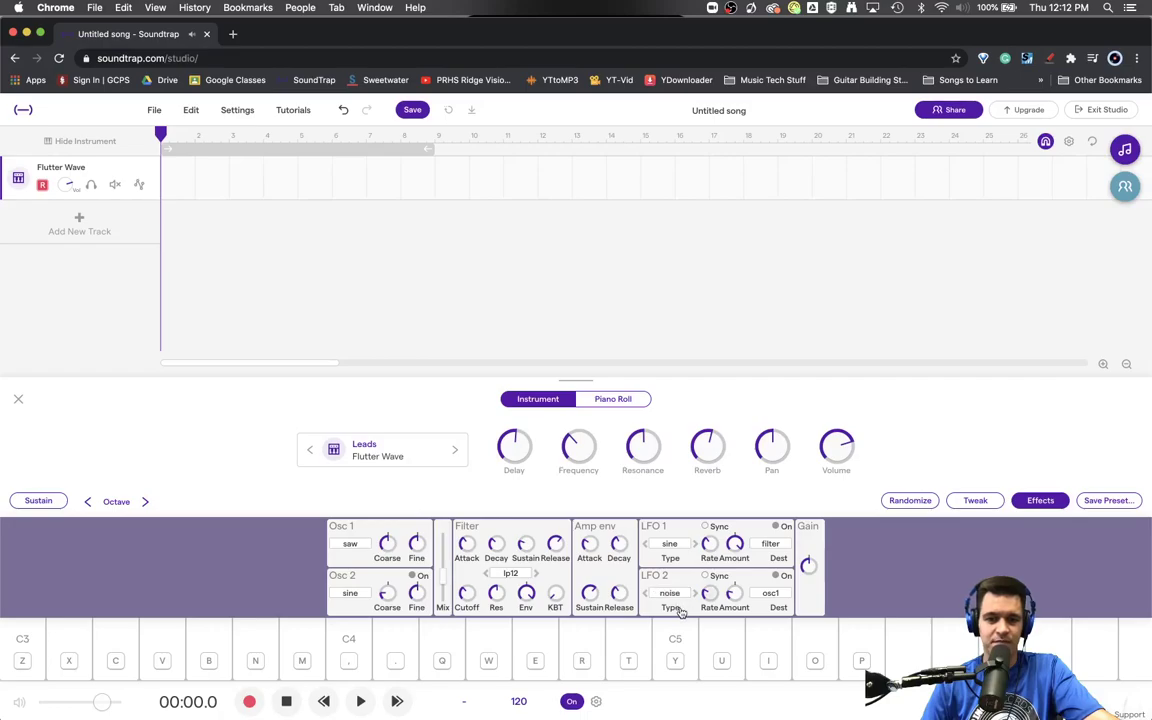
key(z)
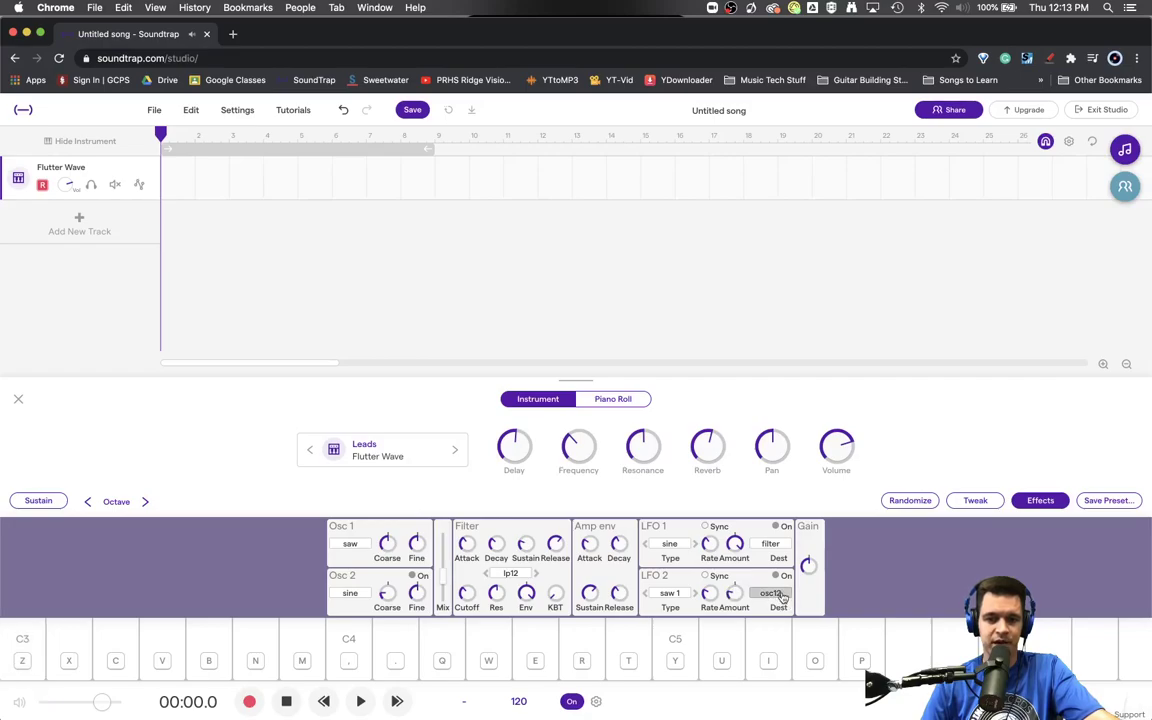
scroll(771, 597, down, 1)
key(z)
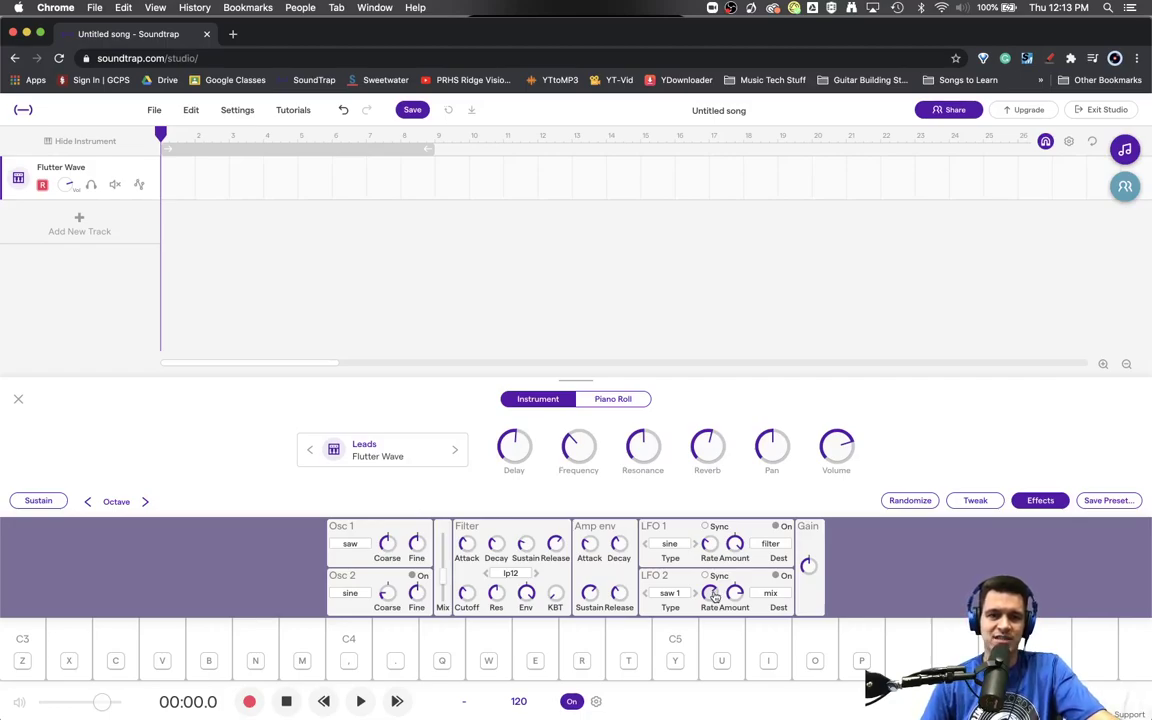
Audition both LFOs on C3 before and after syncing them to the 120 tempo
key(z)
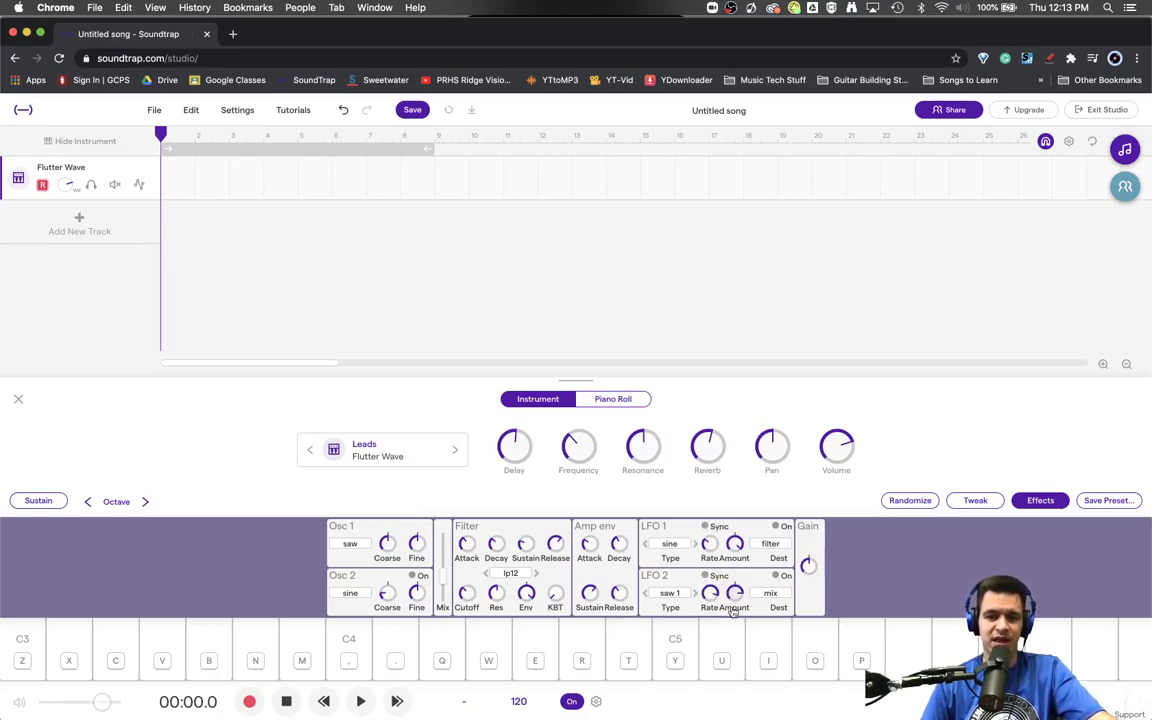
key(z)
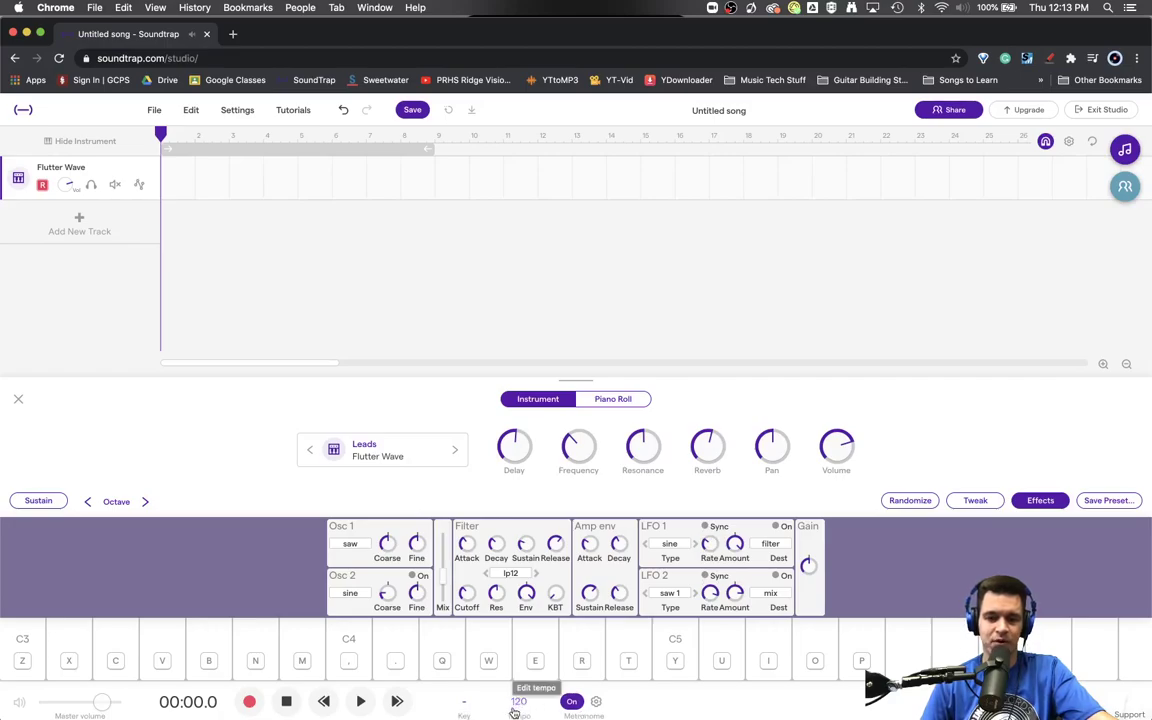
Play C3 on the lead before and after adjusting the synth's Gain knob
key(z)
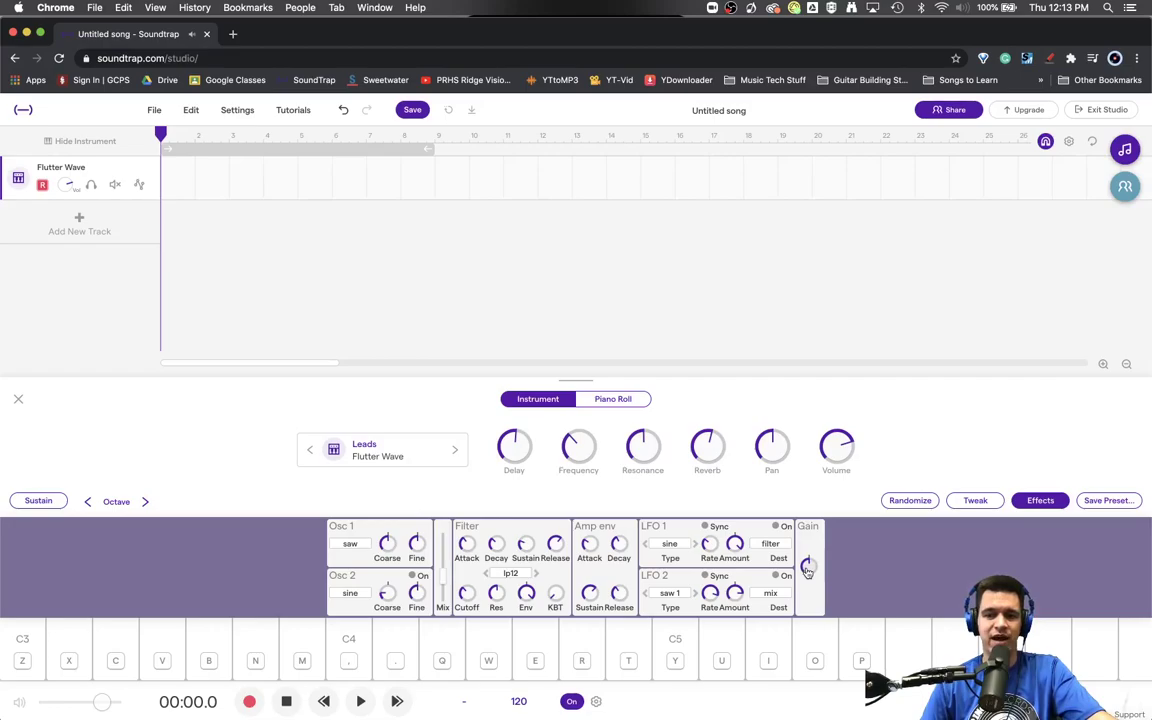
key(z)
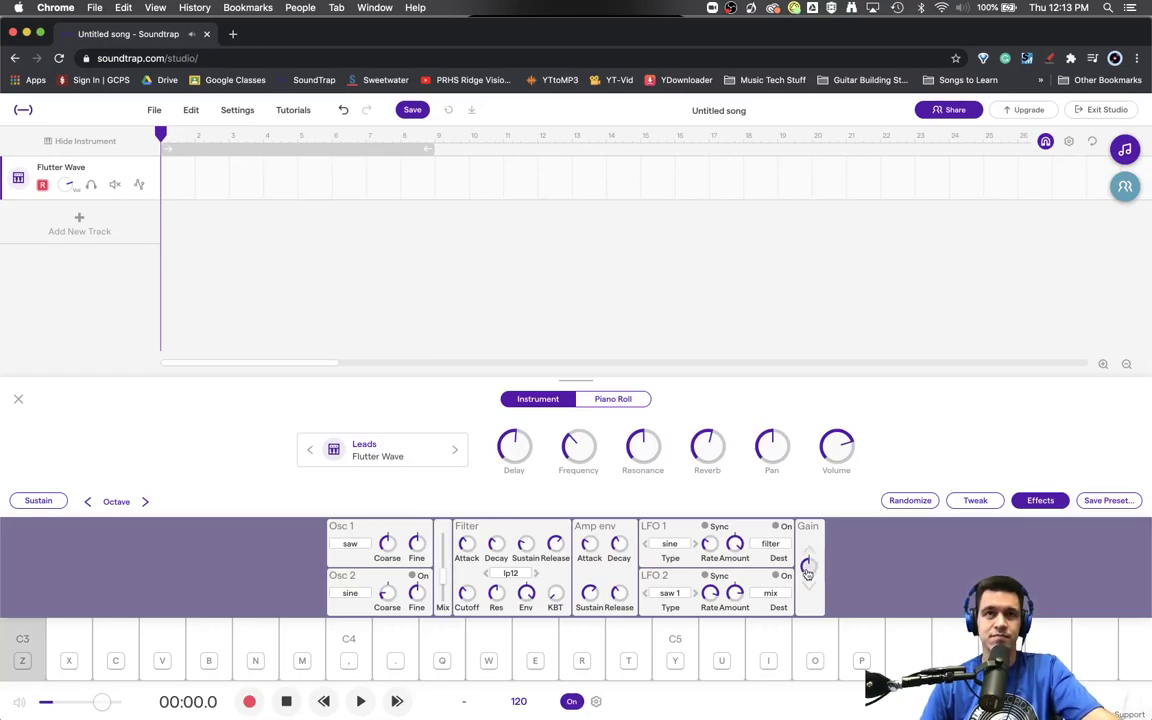